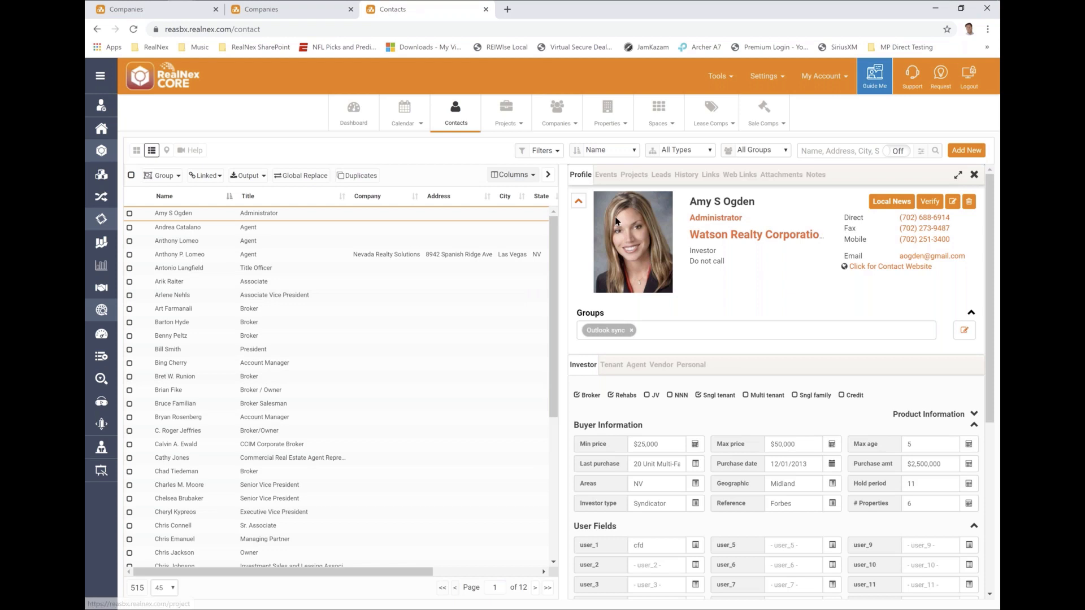
Review the new event form for the first contact in the list and cancel it
mouse_move(605, 200)
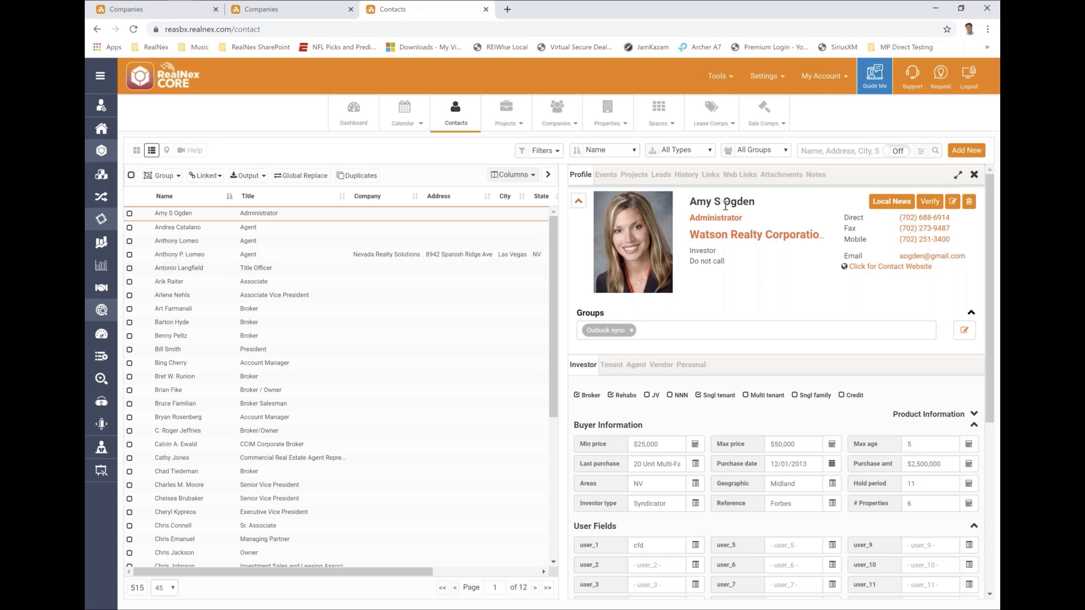
right_click(182, 218)
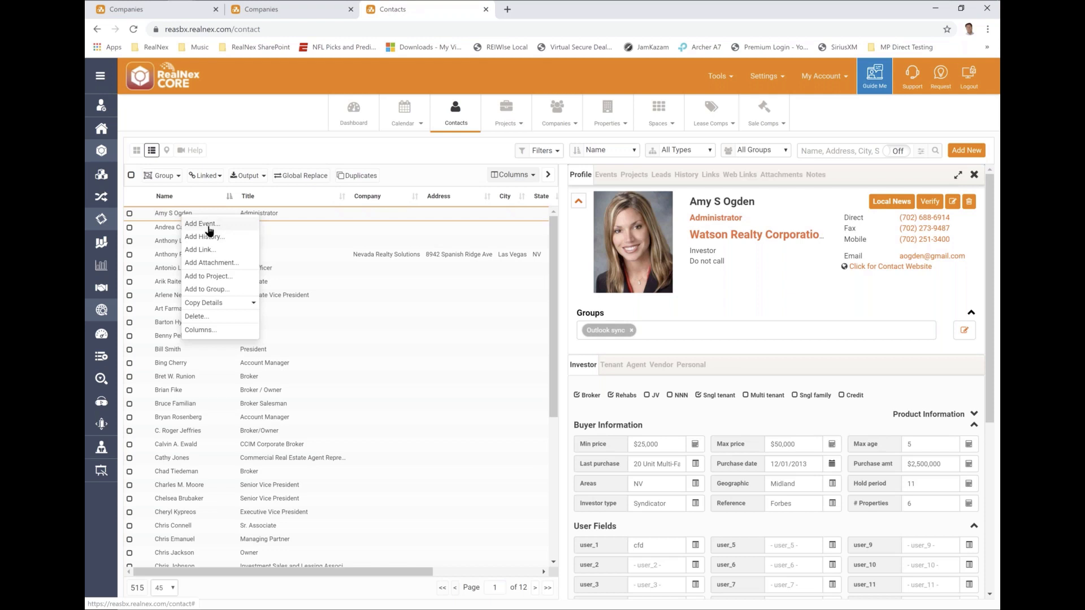
left_click(208, 226)
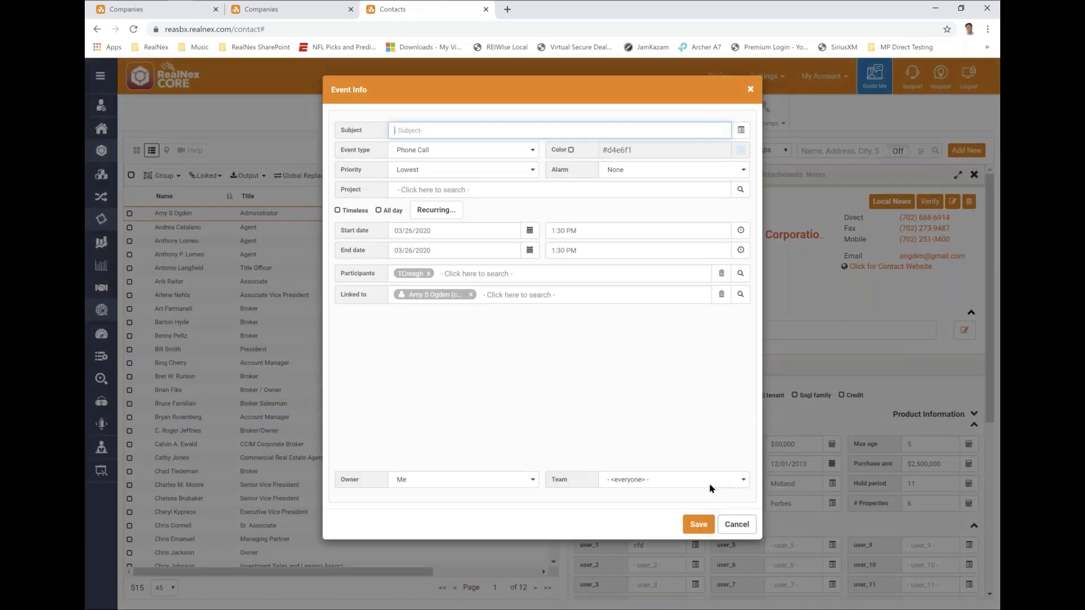
left_click(736, 439)
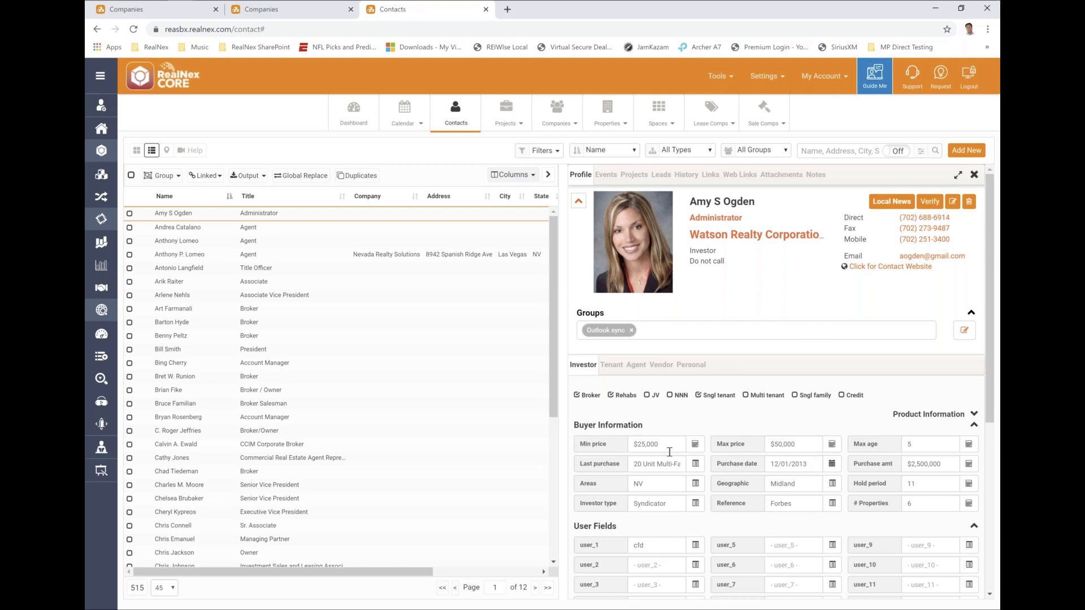
Start adding the first contact to a project as a lead, view the active project list, and leave it without selecting one
right_click(204, 217)
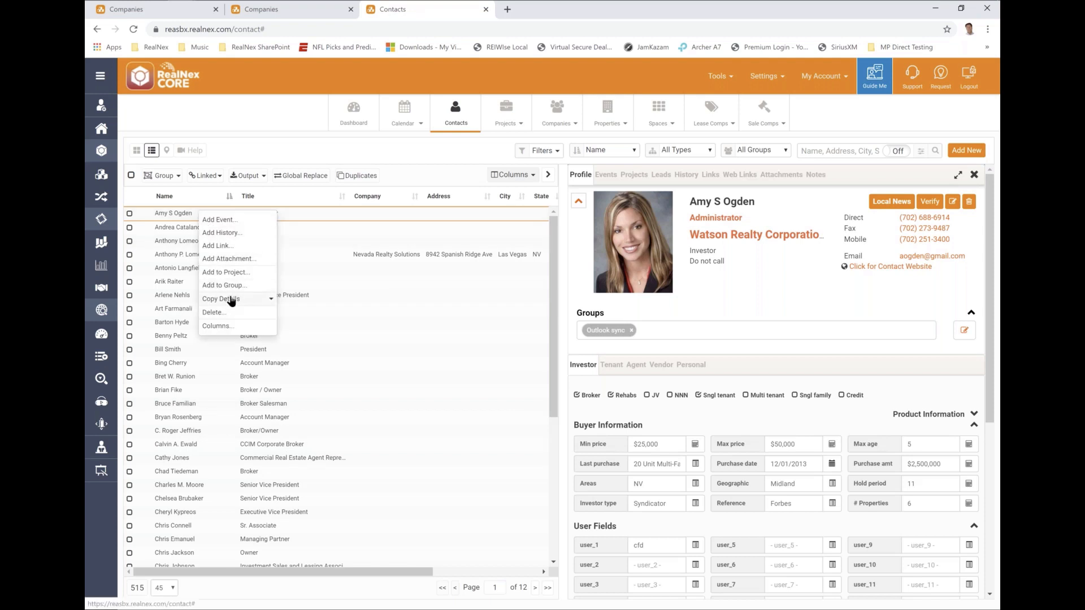
left_click(220, 273)
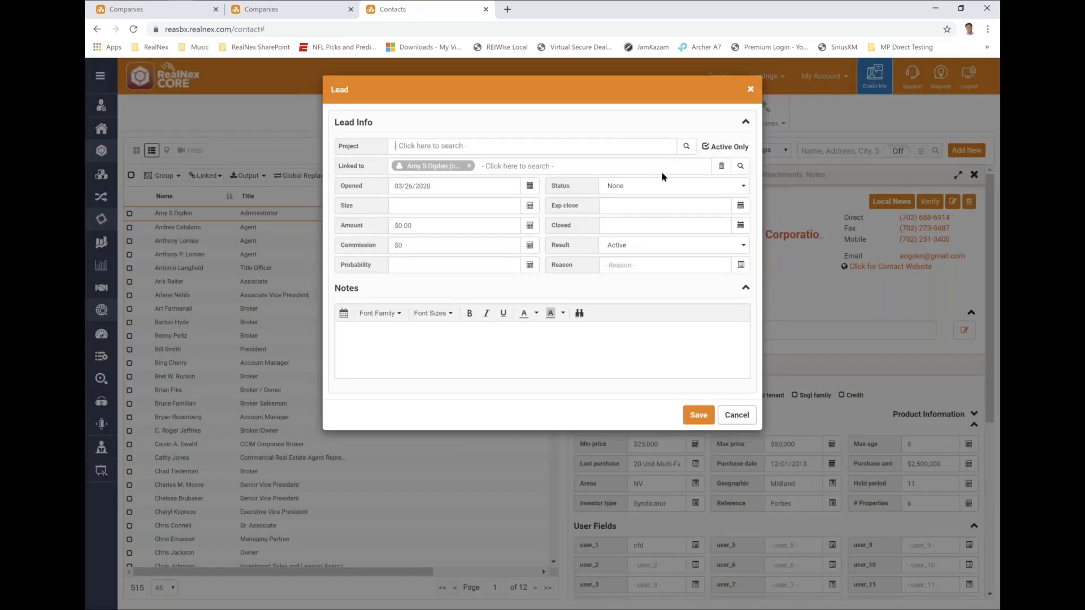
left_click(685, 147)
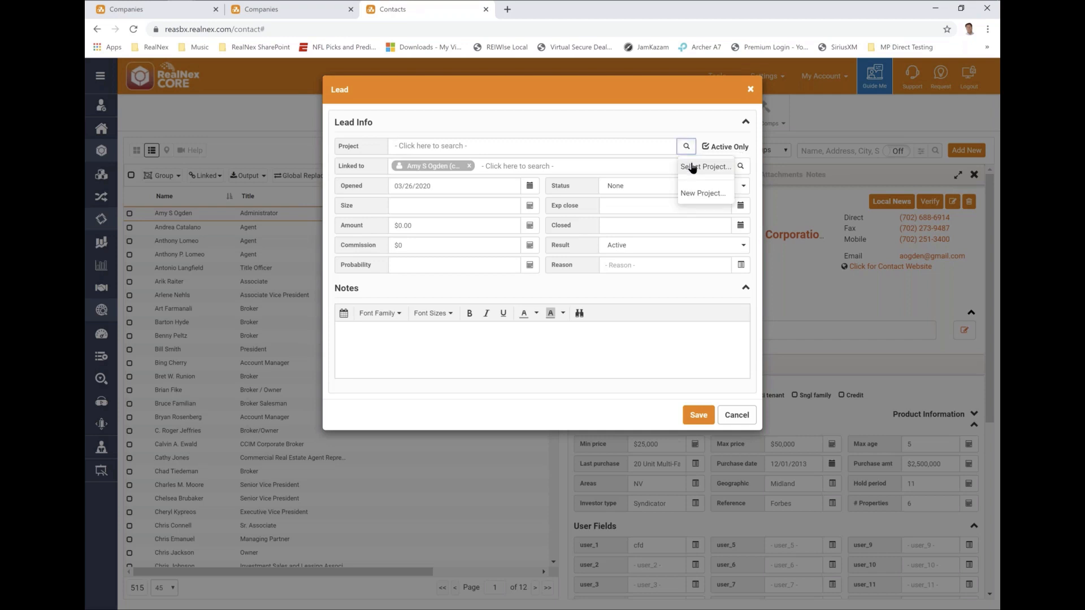
left_click(693, 168)
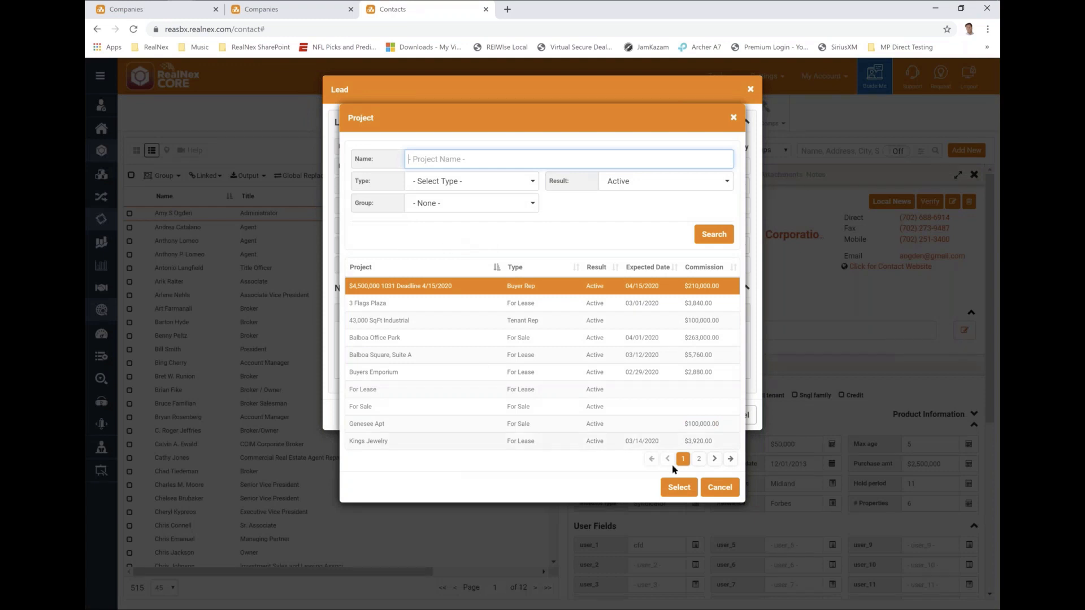
left_click(720, 489)
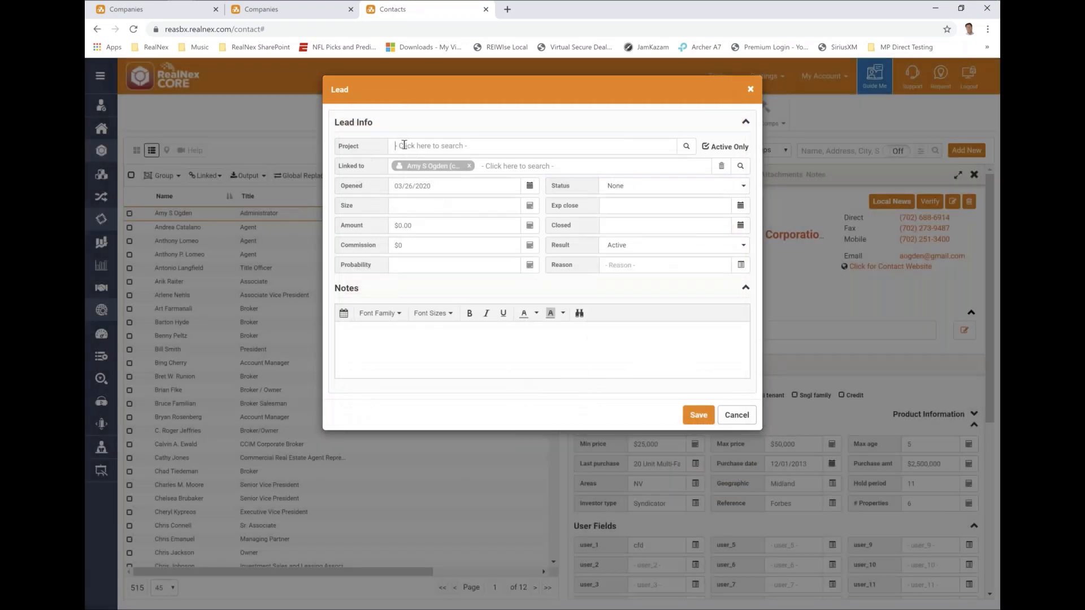
Add the Genesee Apt, Balboa Office Park and Kings Jewelry projects to the contact's new lead
left_click(404, 146)
type("gen")
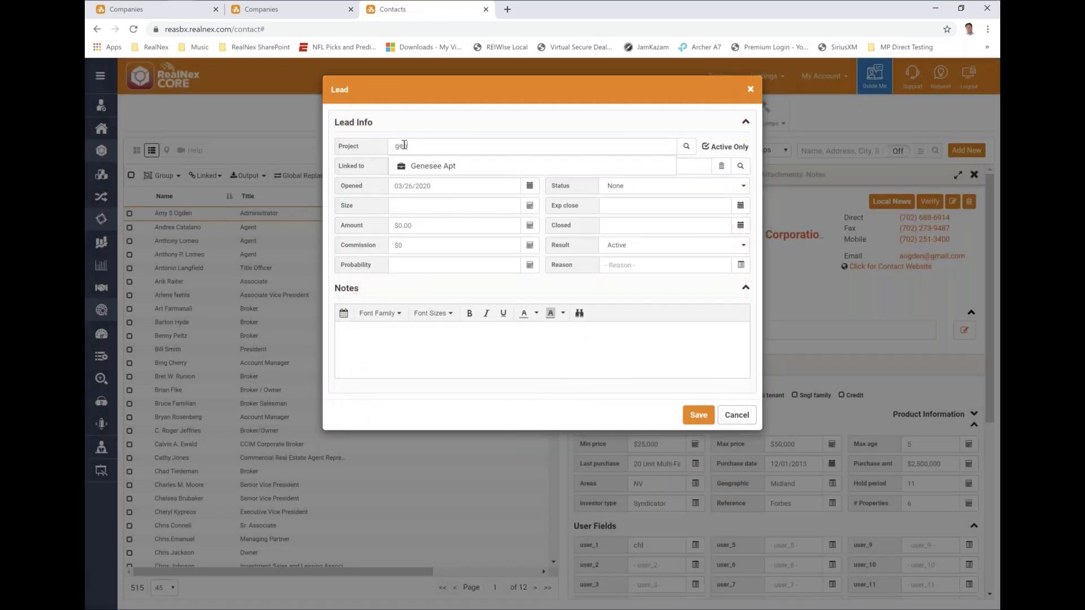
left_click(435, 166)
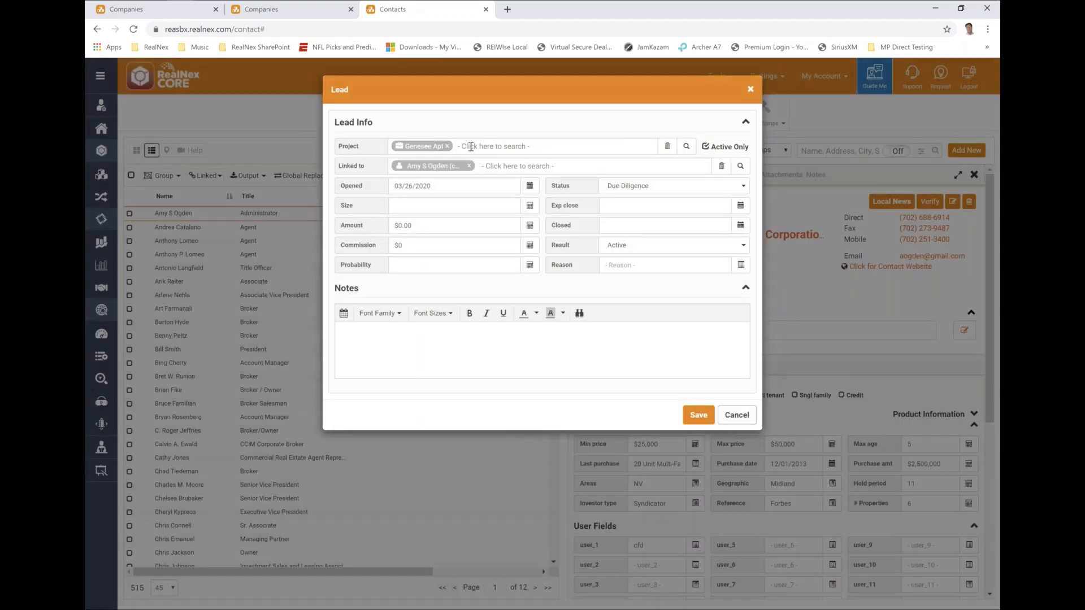
left_click(471, 146)
type("bal")
left_click(449, 166)
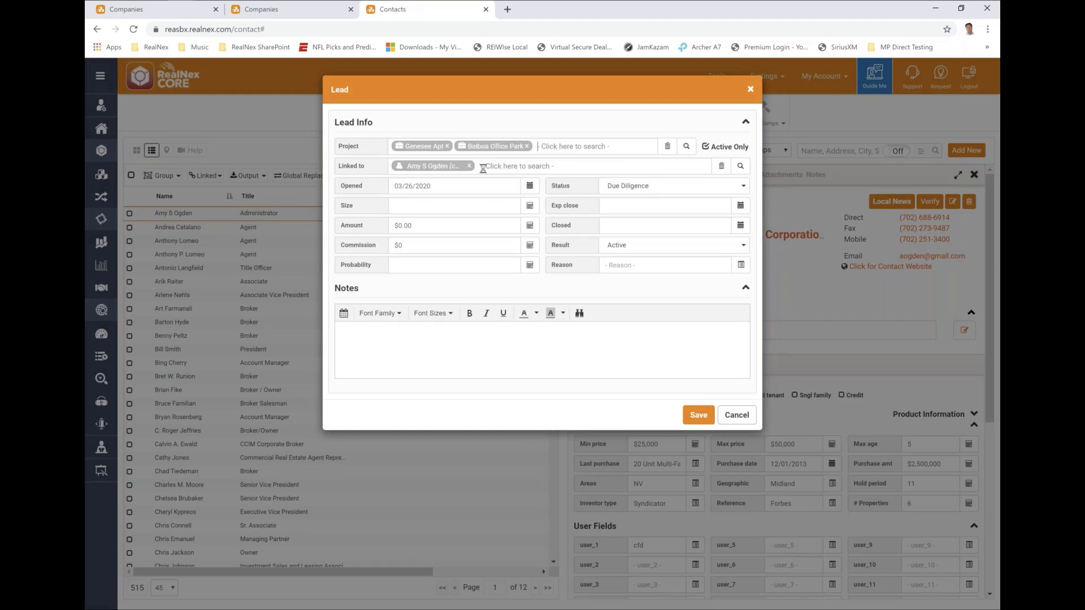
type("kin")
left_click(450, 167)
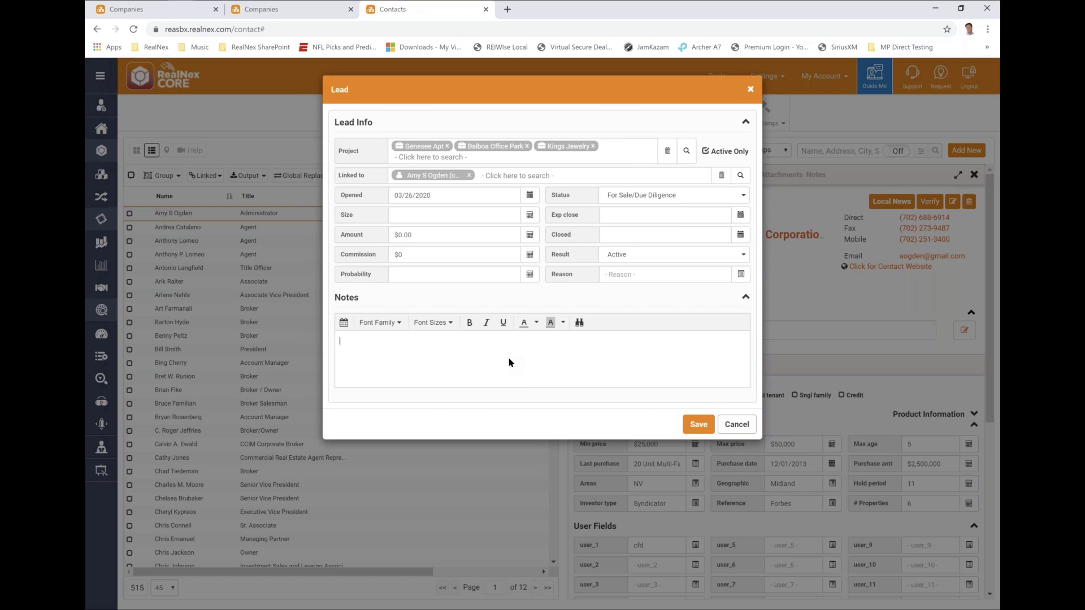
Enter "Has high interest" in the lead's notes, and cancel the lead without saving
type("Has high interew")
key("BackSpace")
key("BackSpace")
type("est")
left_click(726, 425)
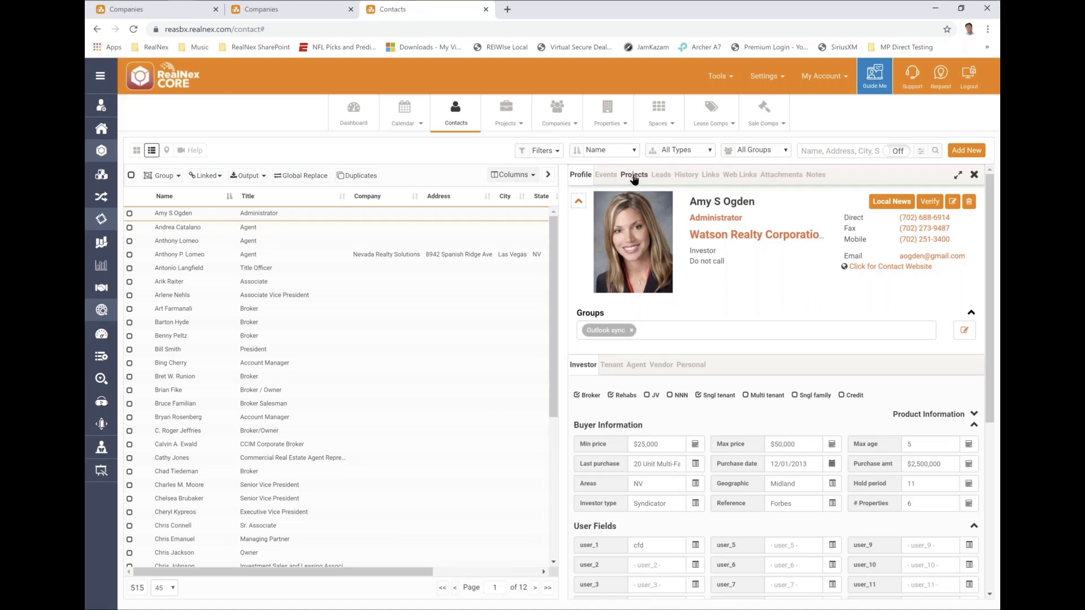
In the contact's projects, set the lead status of Kings Jewelry to Toured
left_click(633, 176)
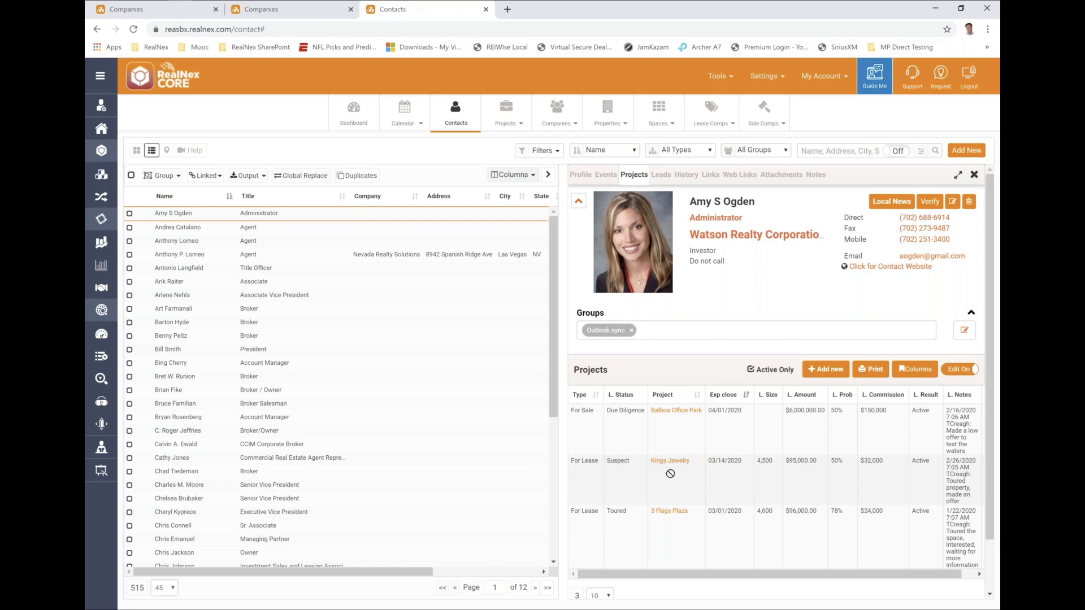
left_click(620, 462)
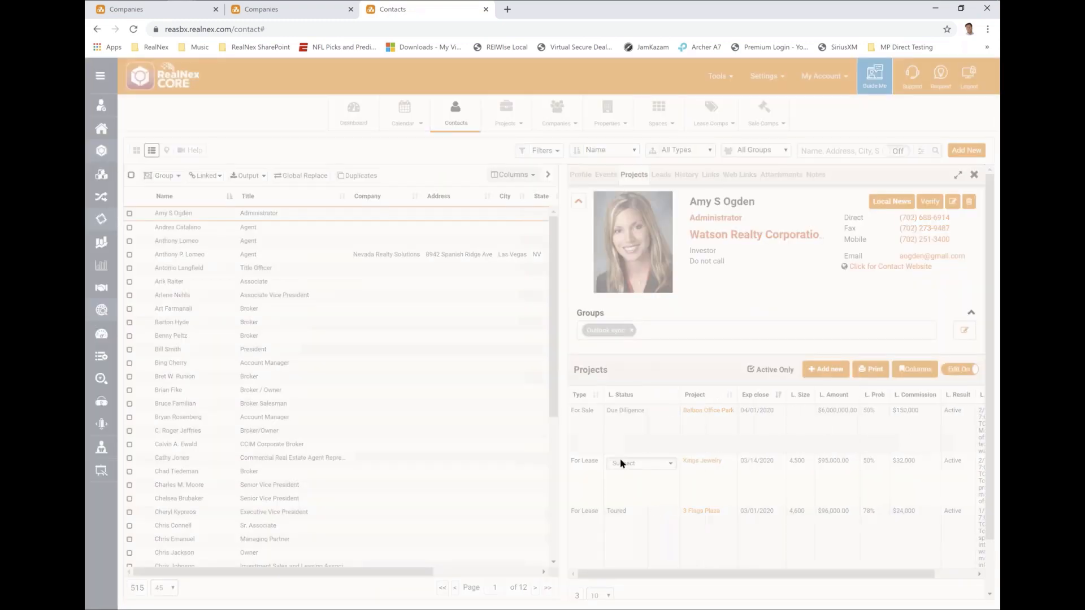
left_click(669, 463)
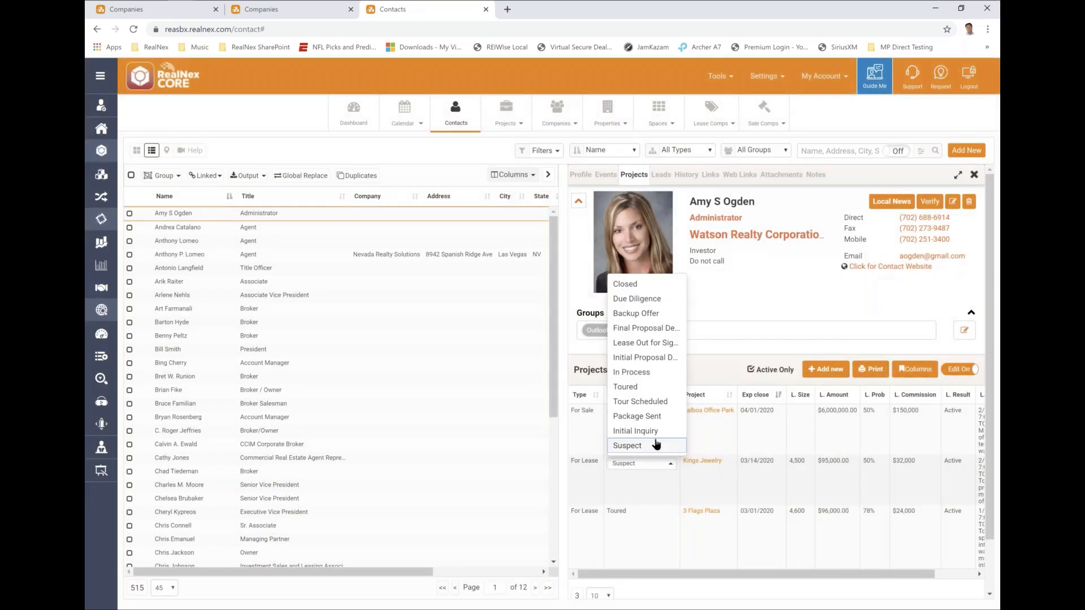
left_click(621, 389)
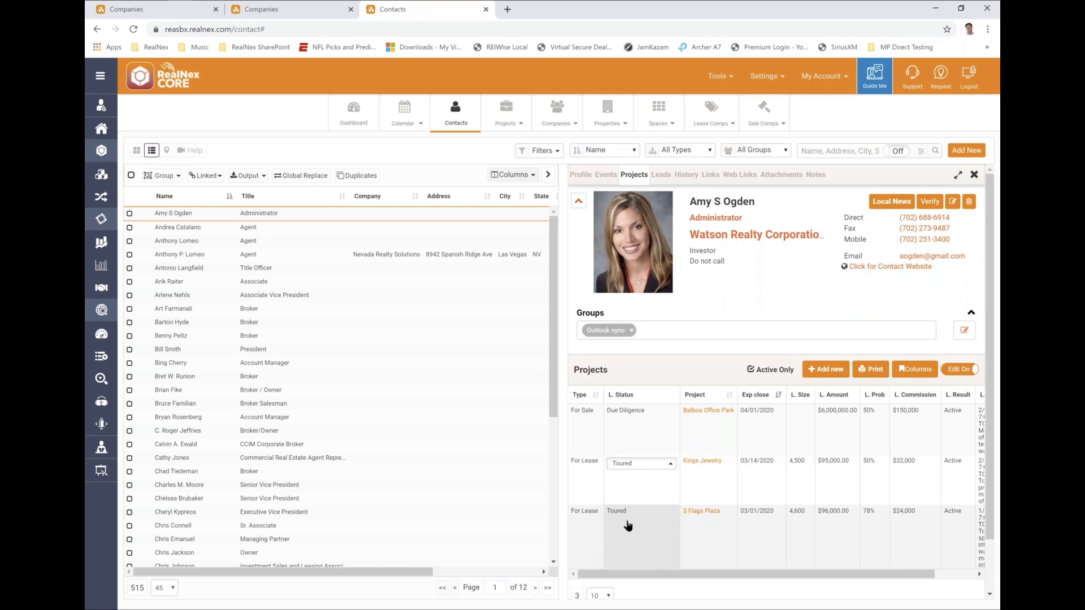
Set the lead result of the 3 Flags Plaza project to Lost
left_click(955, 516)
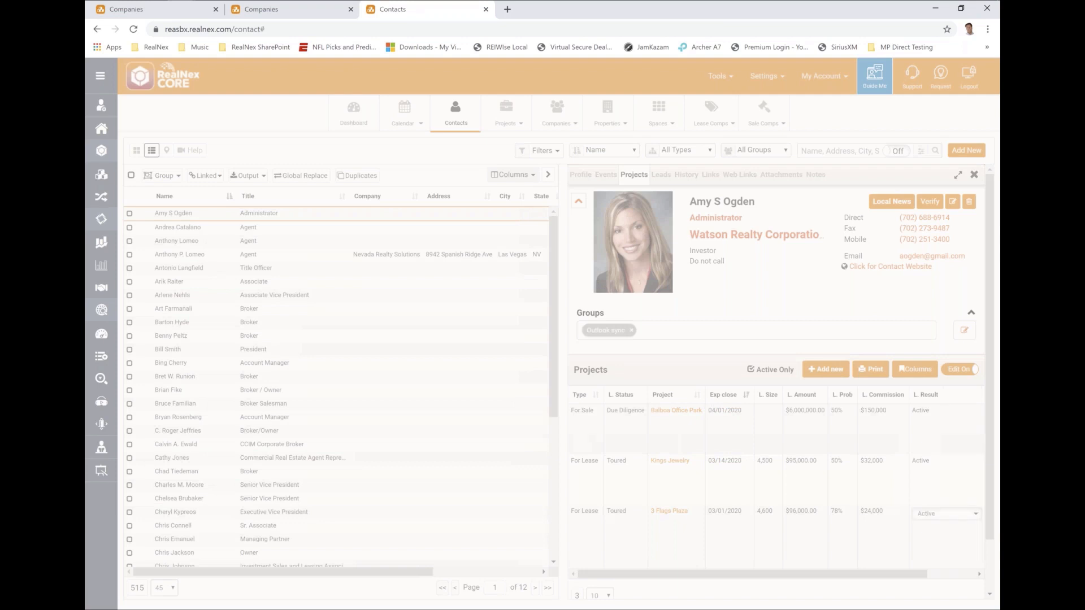
left_click(976, 515)
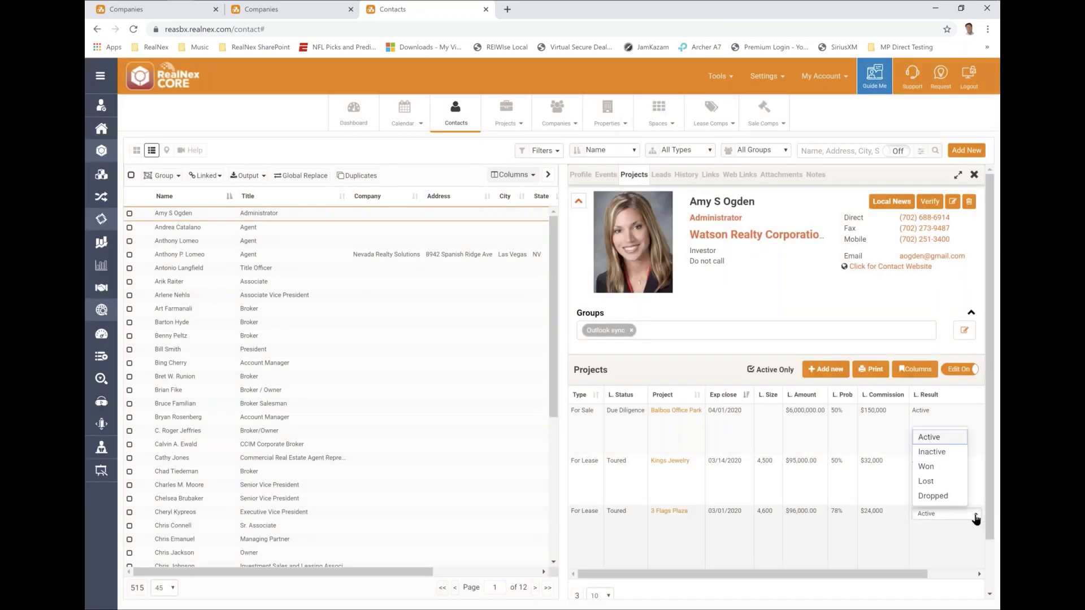
left_click(928, 482)
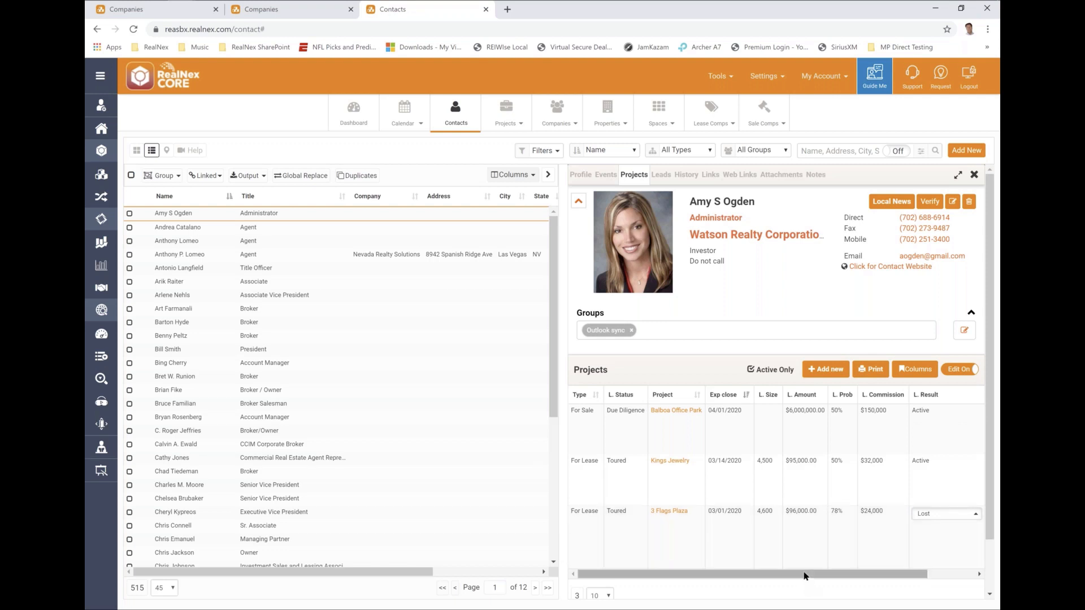
Open the lead notes of 3 Flags Plaza for editing and insert a date and user stamp for a new entry
left_click_drag(852, 575, 880, 578)
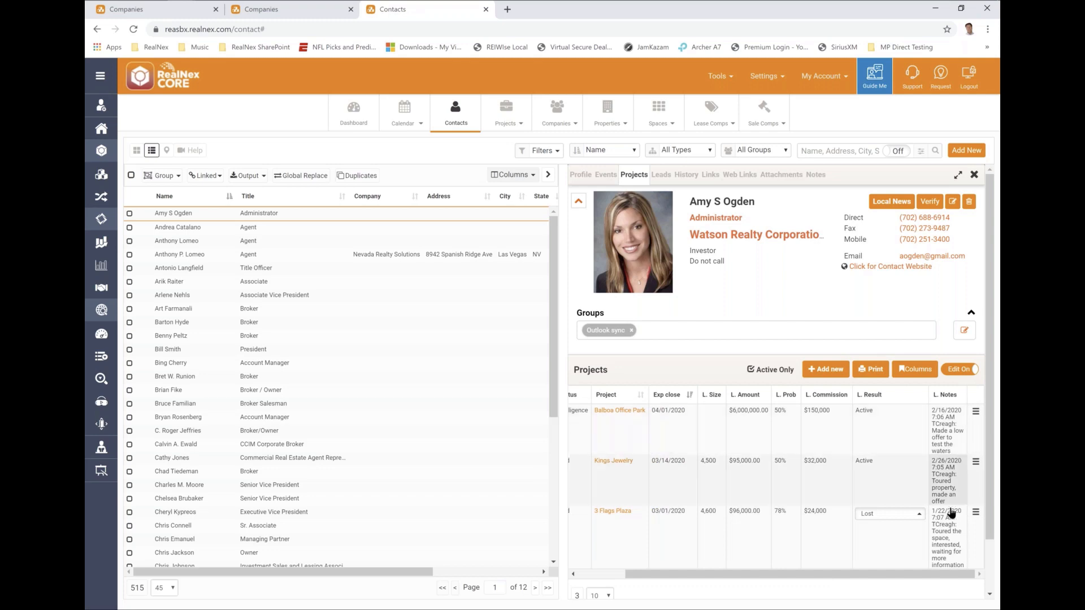
left_click(953, 528)
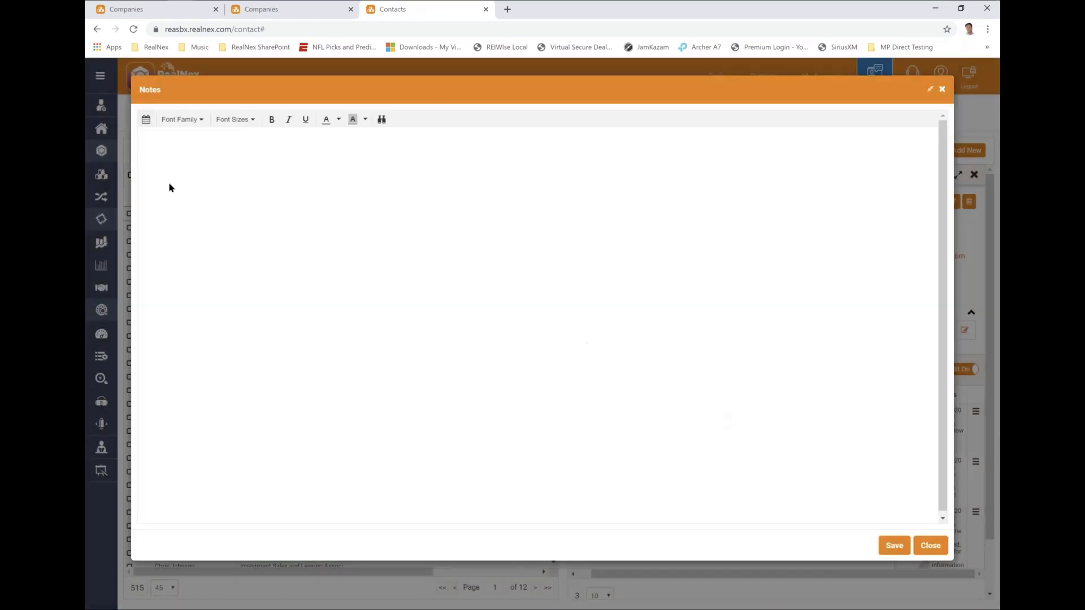
left_click(147, 122)
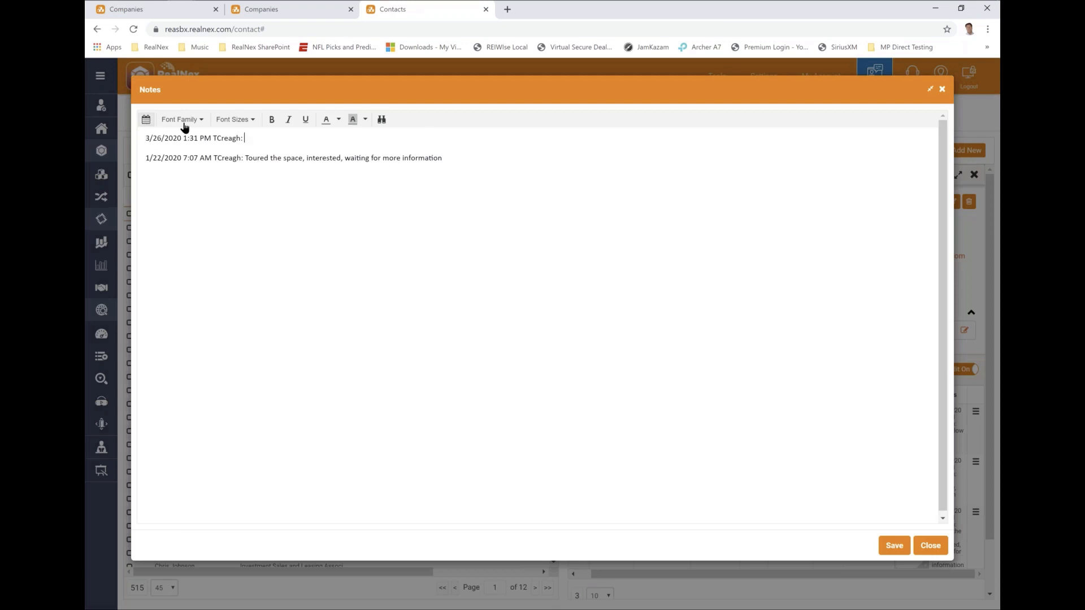